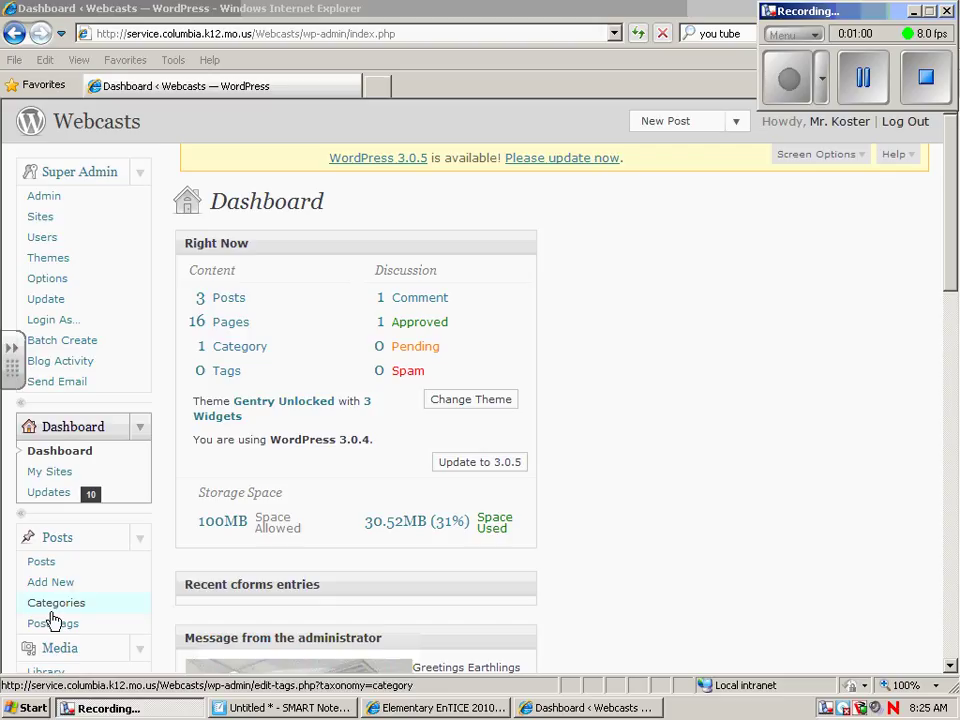
Open the RBE Videos/iPod page in the editor from the Pages list.
left_click(231, 330)
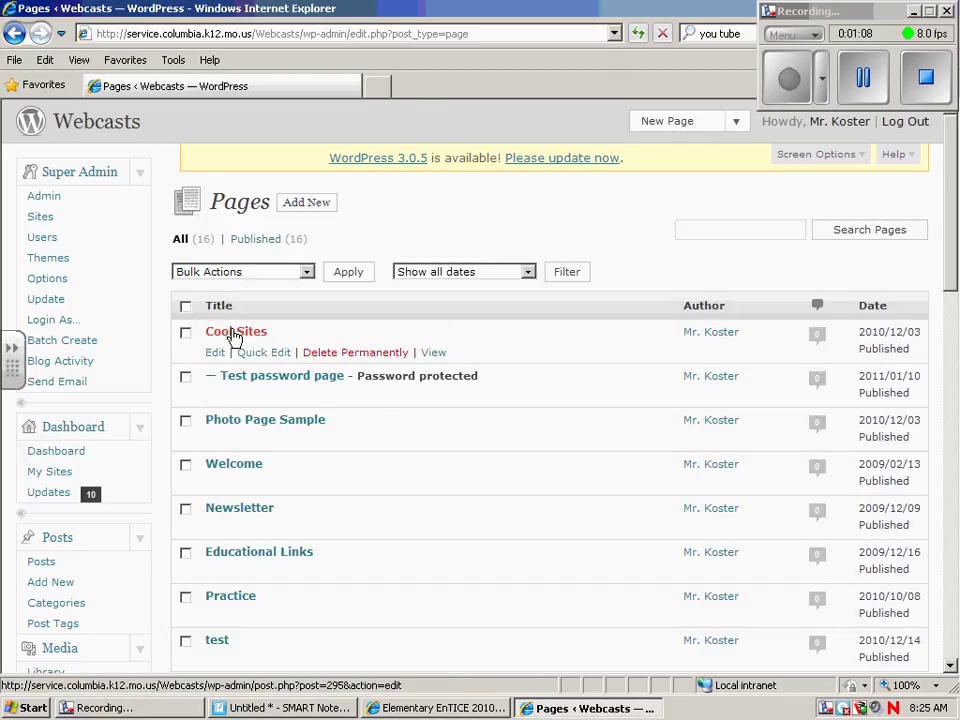
scroll(425, 463, "down", 3)
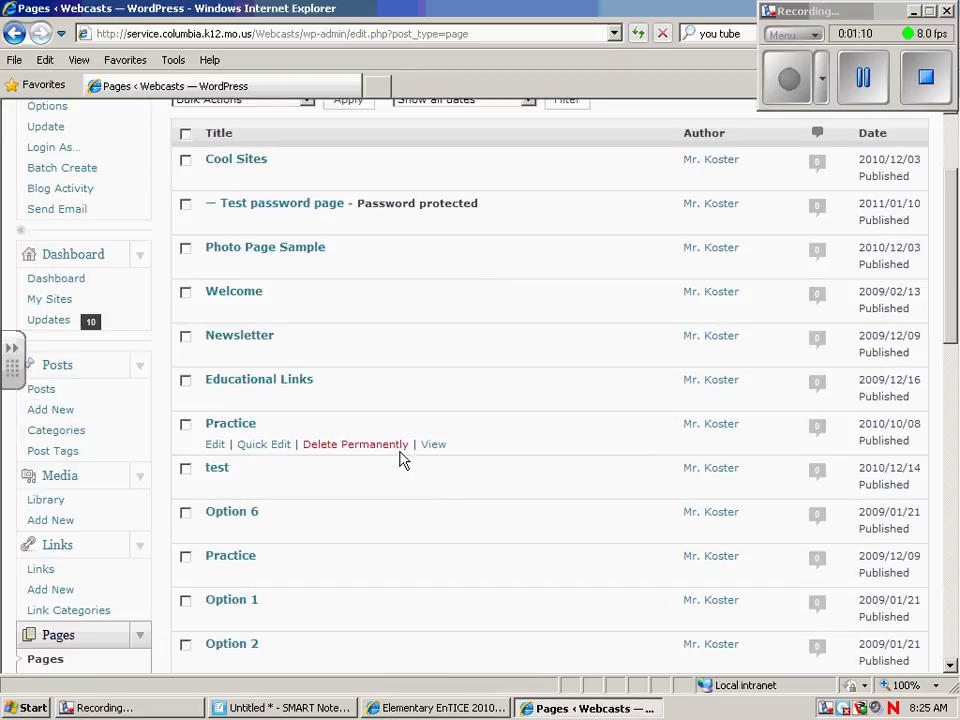
scroll(401, 458, "down", 2)
scroll(399, 459, "down", 3)
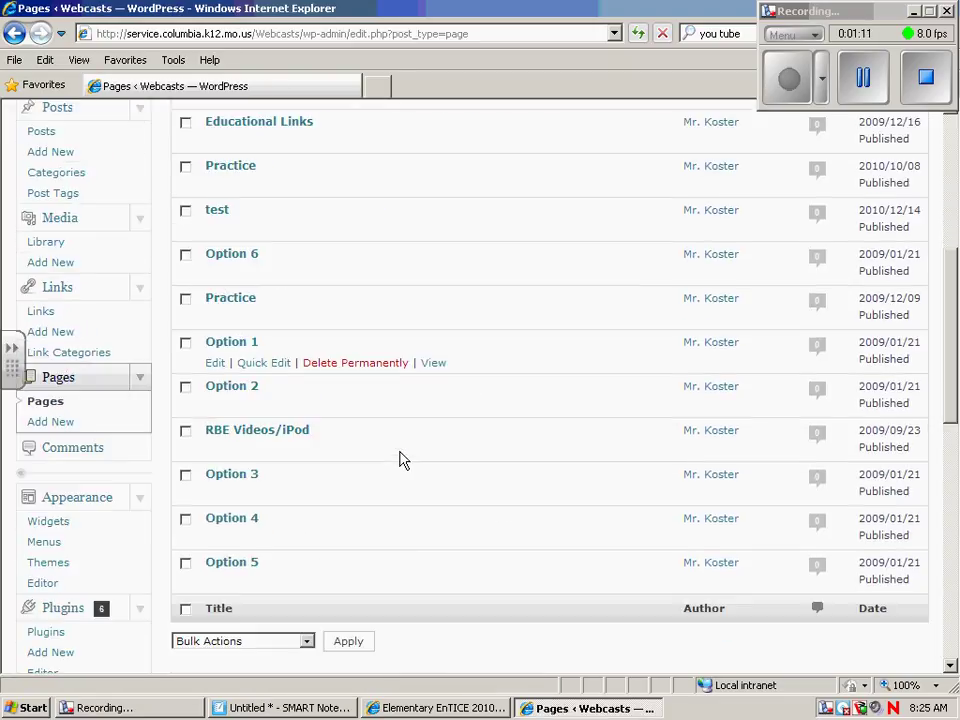
left_click(256, 435)
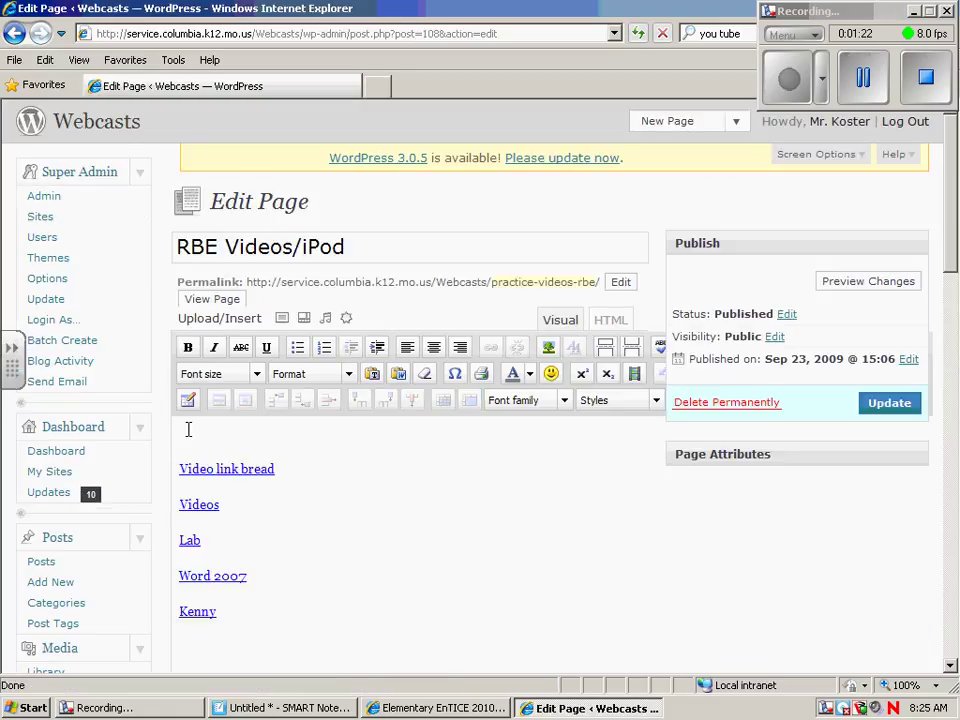
Collapse the Publish box to widen the editor toolbar and scroll down to the Settings menu.
left_click(186, 428)
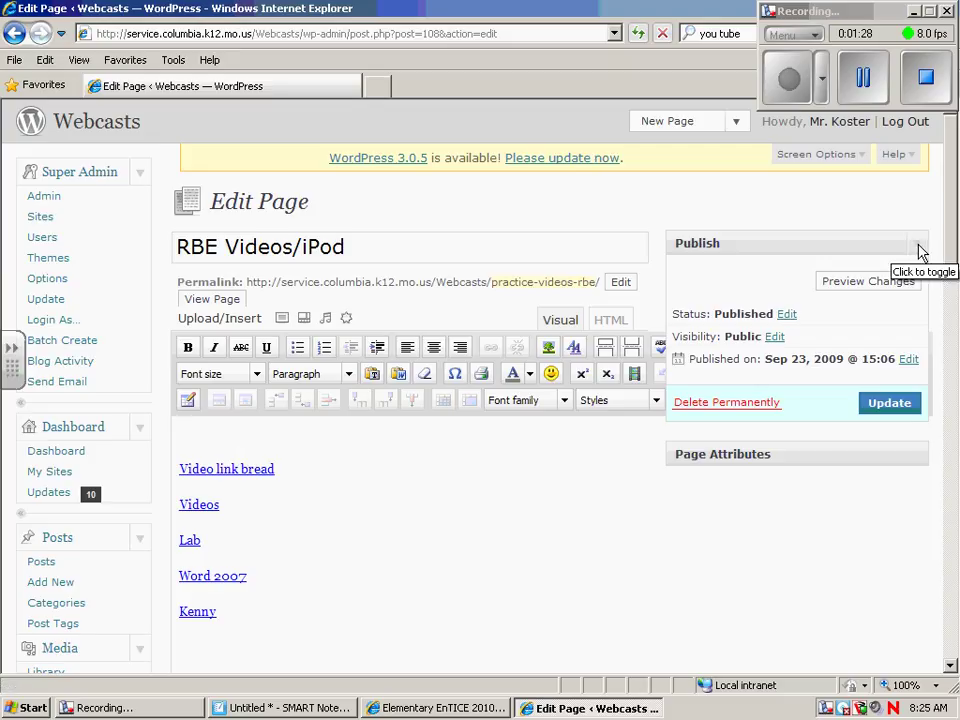
left_click(920, 250)
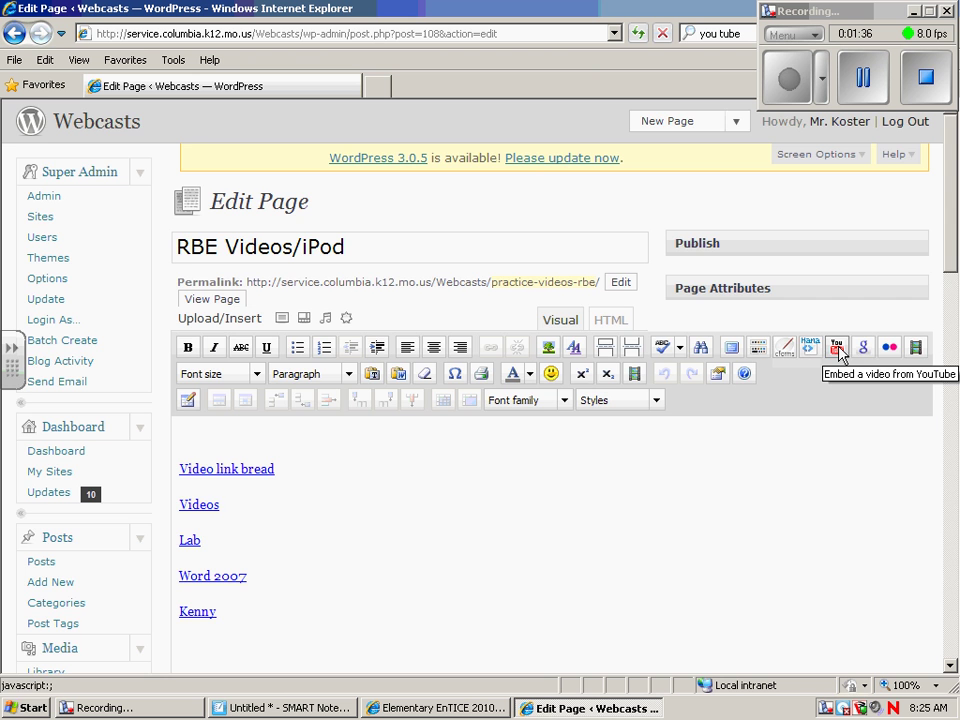
left_click_drag(949, 252, 932, 573)
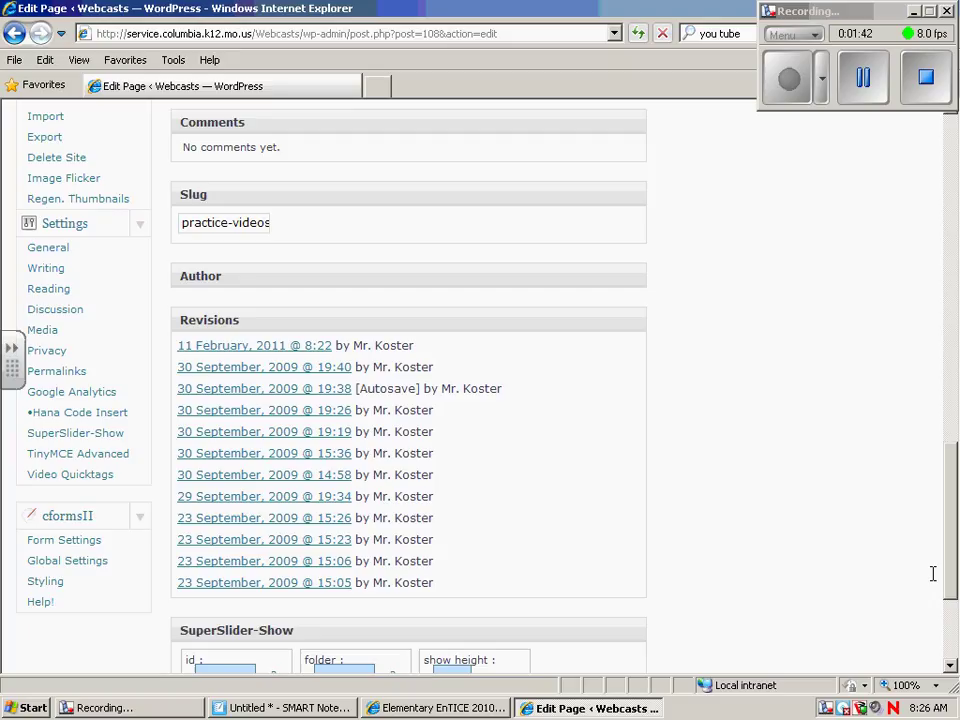
Save the Video Quicktags settings with YouTube at 425×344 and return to the Dashboard.
left_click(96, 485)
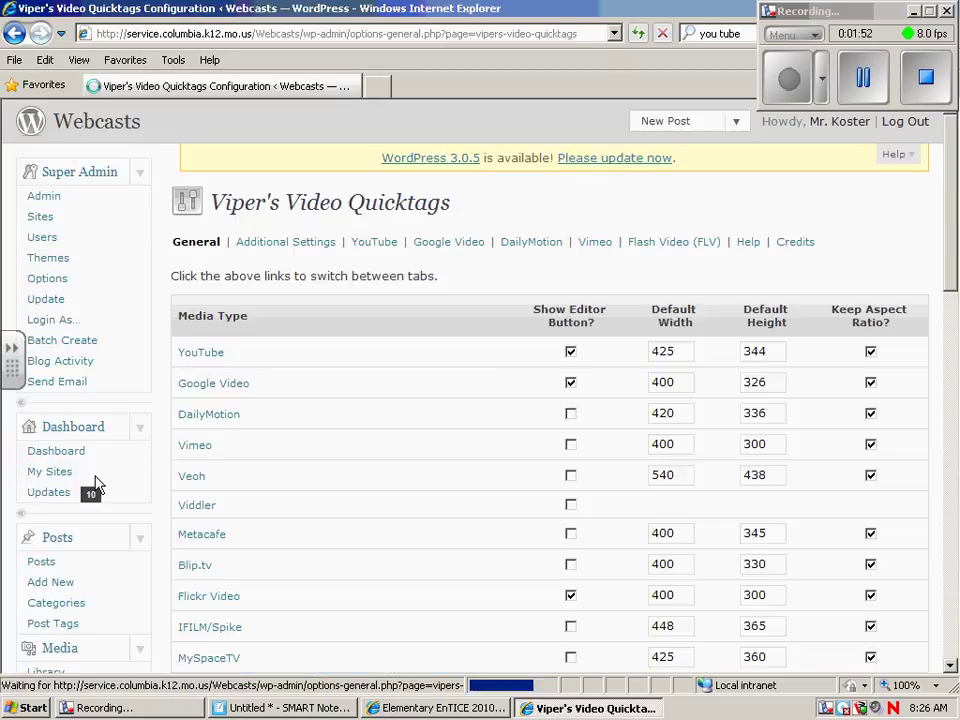
scroll(955, 257, "down", 1)
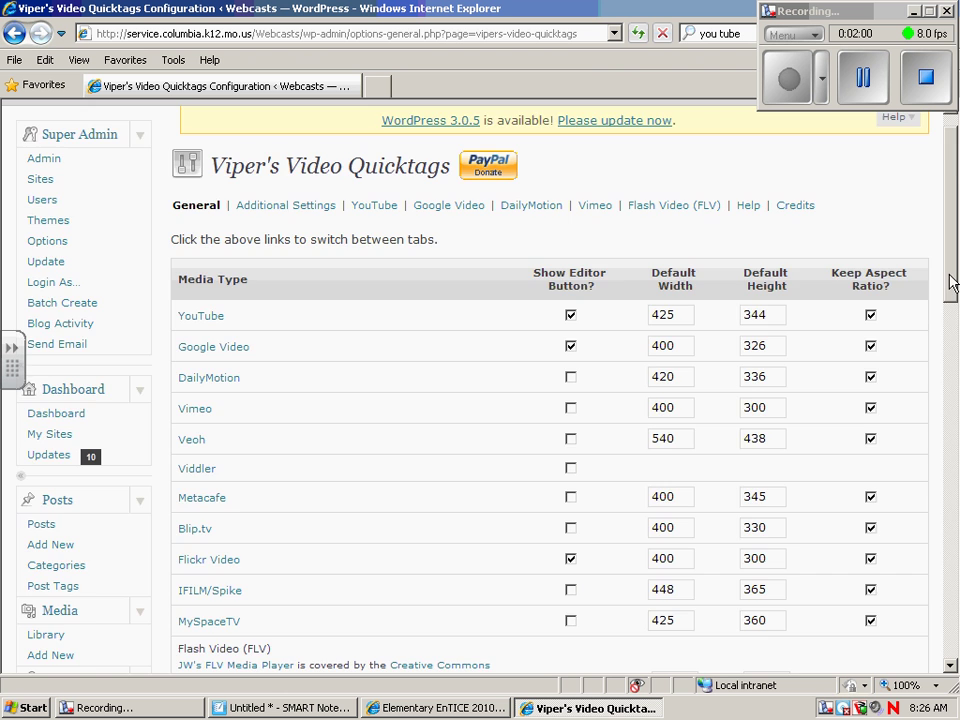
left_click_drag(950, 290, 950, 254)
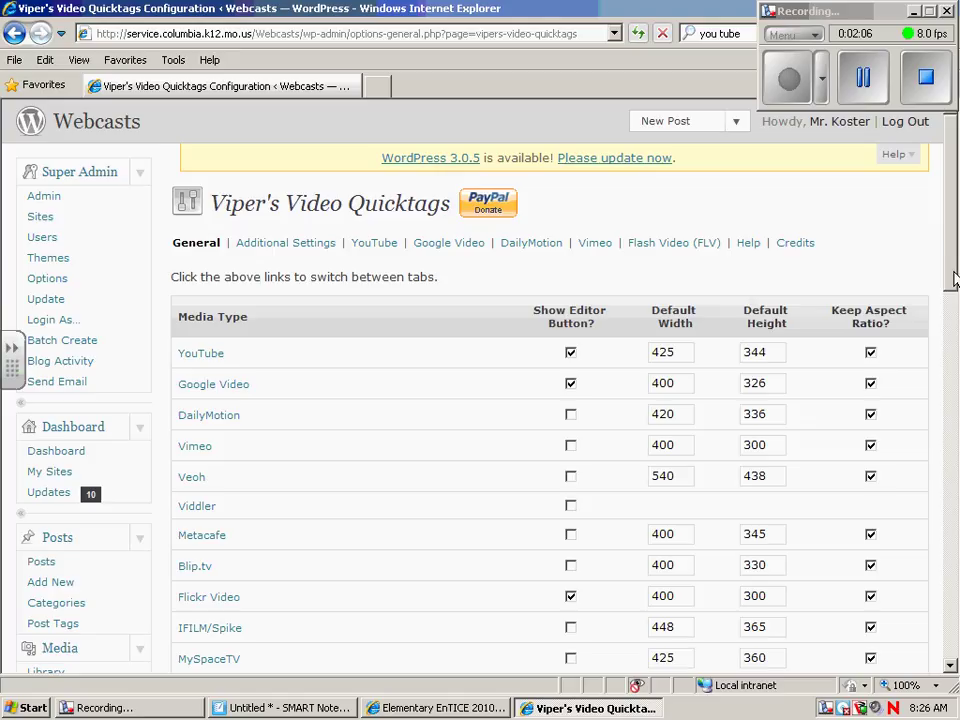
scroll(940, 467, "down", 7)
scroll(940, 467, "up", 1)
left_click(238, 278)
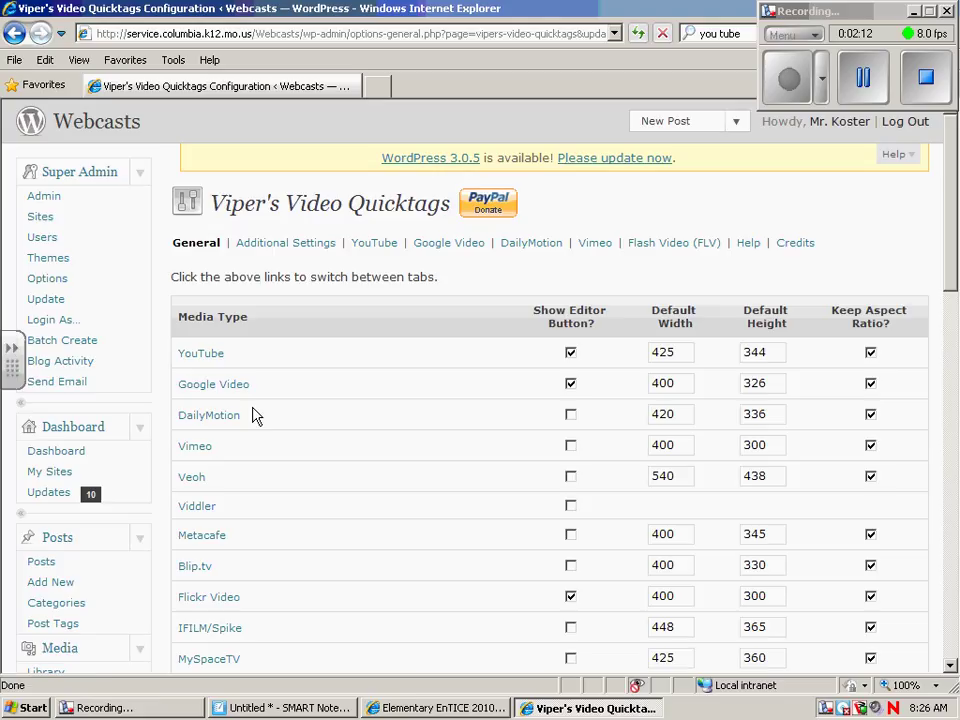
left_click(90, 453)
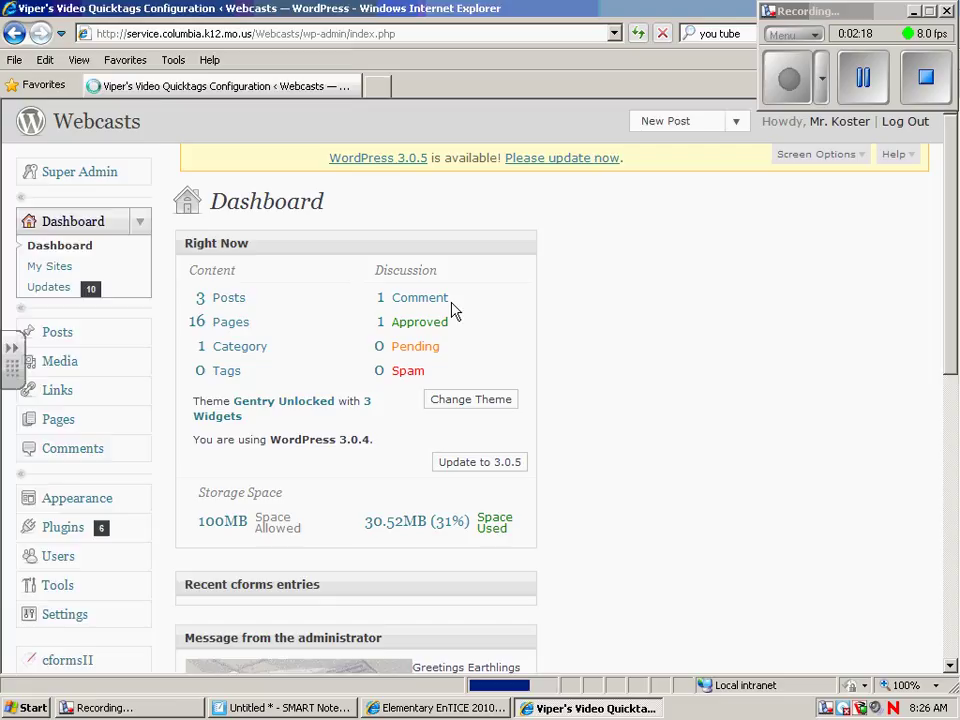
Reopen the RBE Videos/iPod page in the editor.
left_click(236, 330)
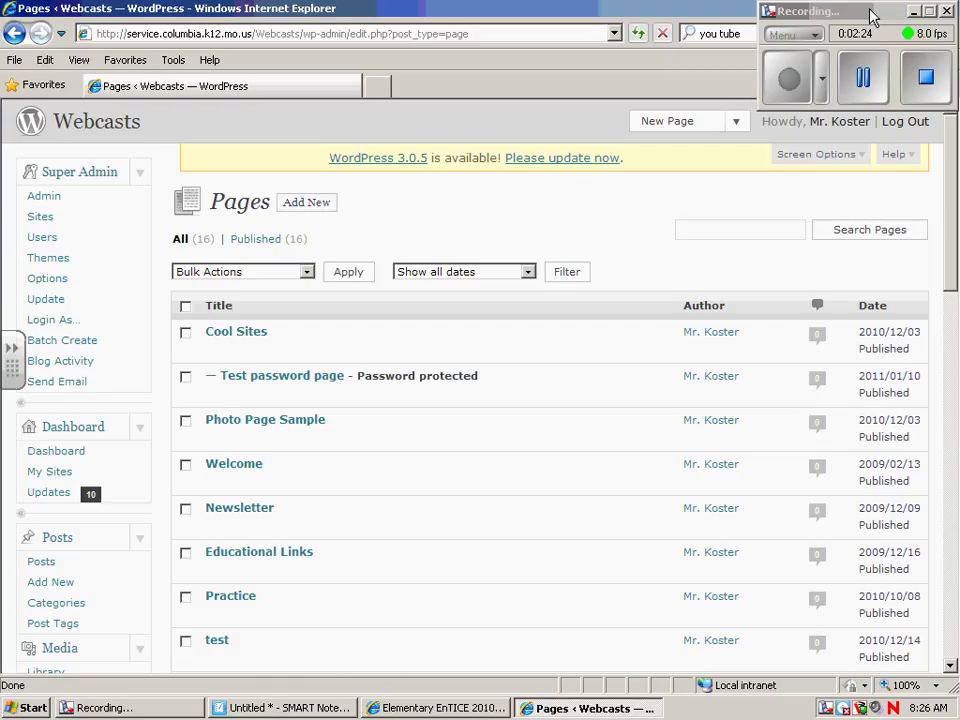
scroll(303, 510, "down", 2)
scroll(303, 510, "down", 8)
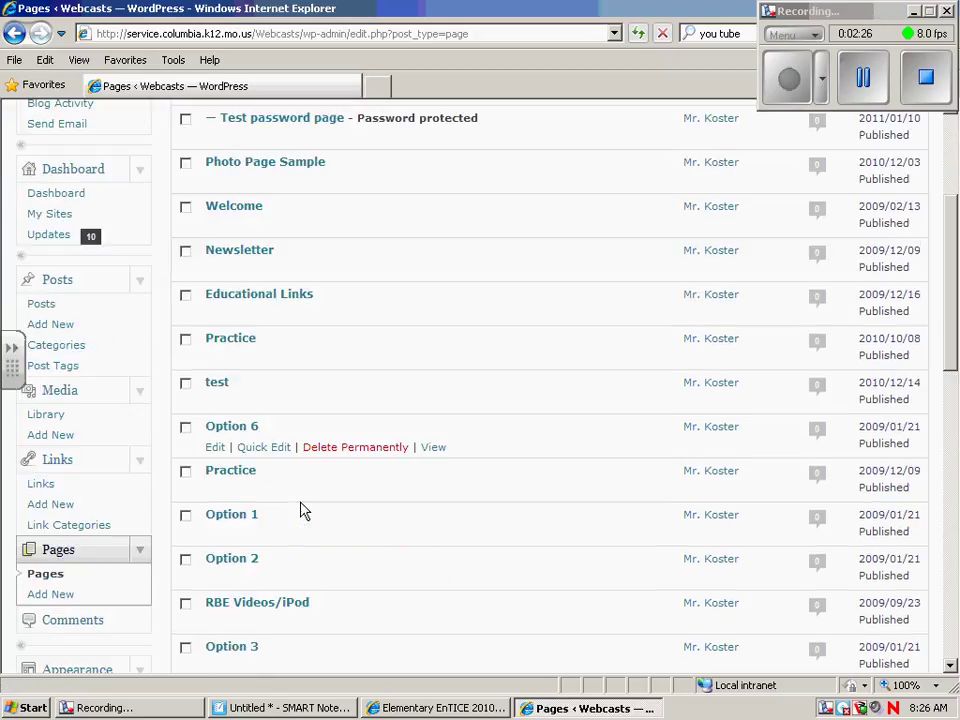
left_click(242, 431)
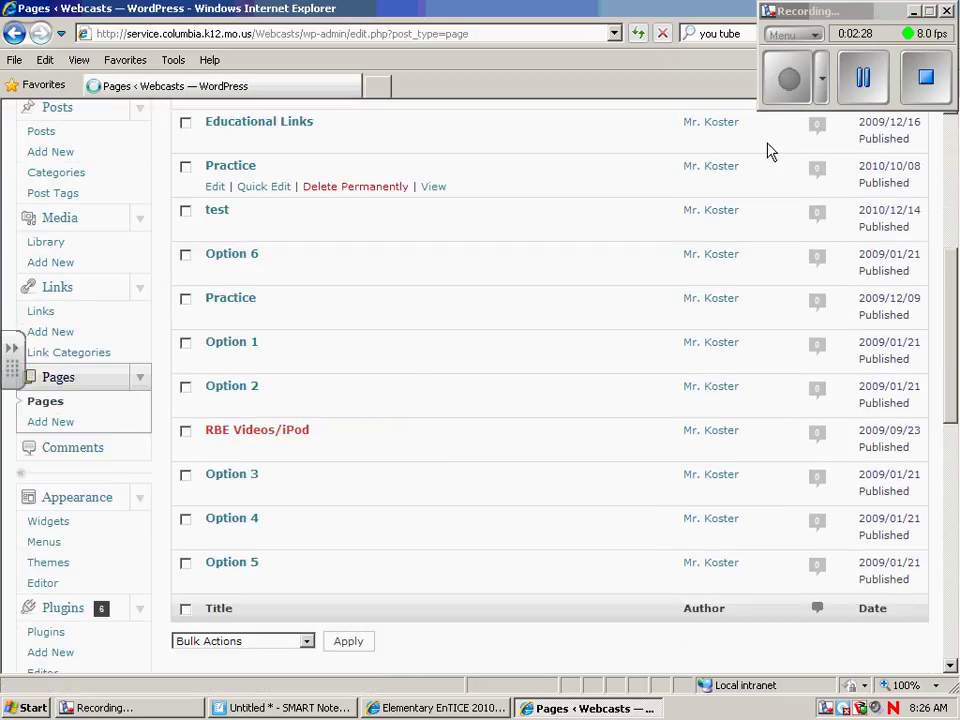
Run a web search for 'you tube' from the browser's search box.
left_click_drag(863, 14, 836, 170)
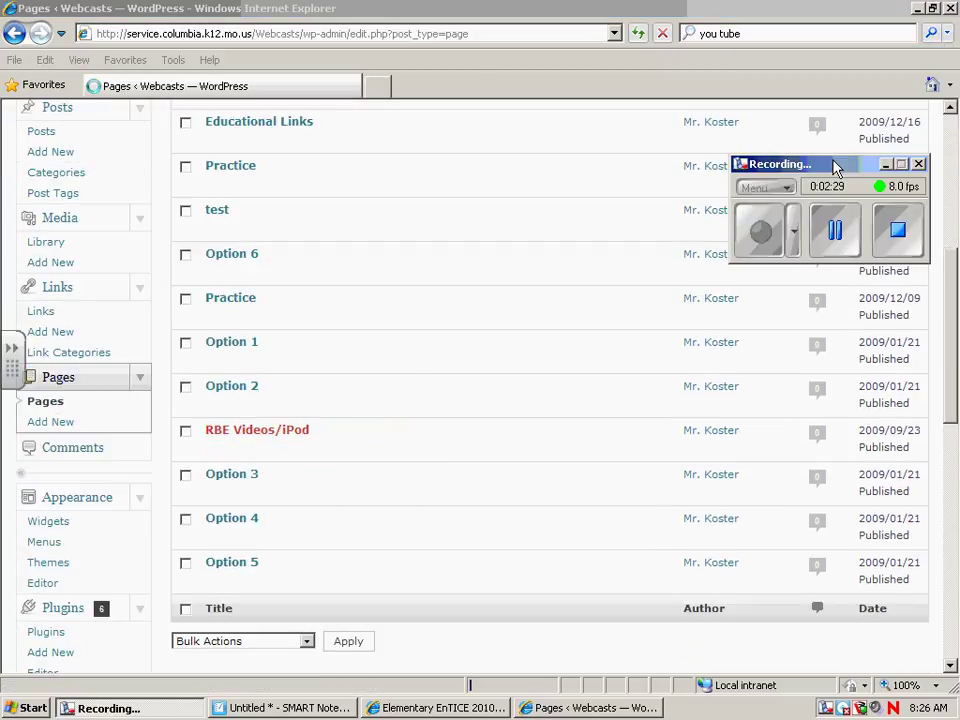
left_click(762, 34)
left_click(762, 34)
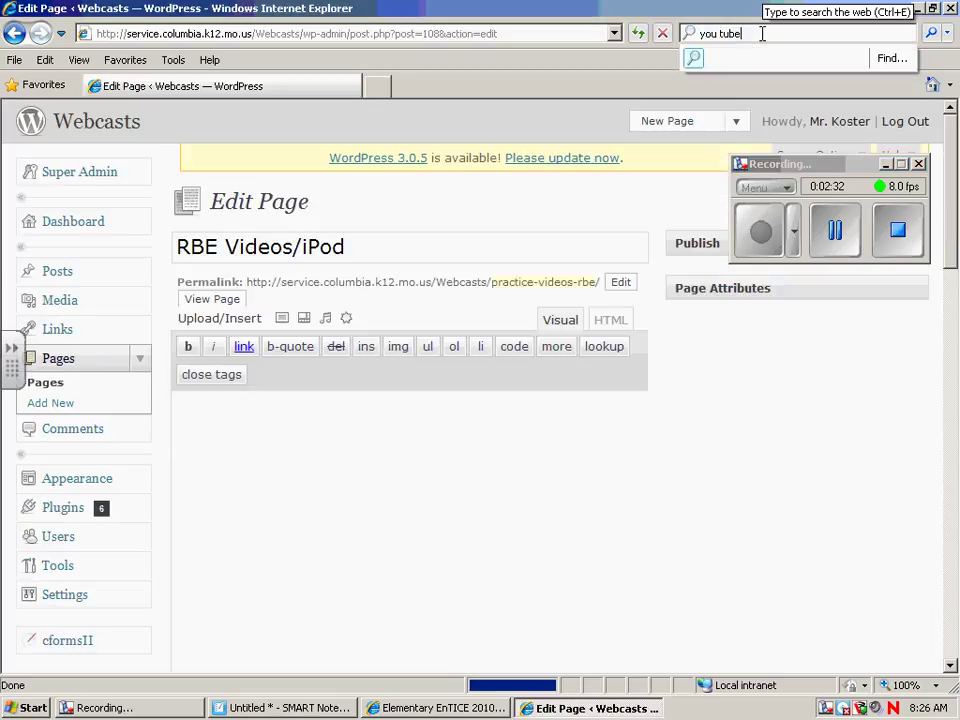
key("Return")
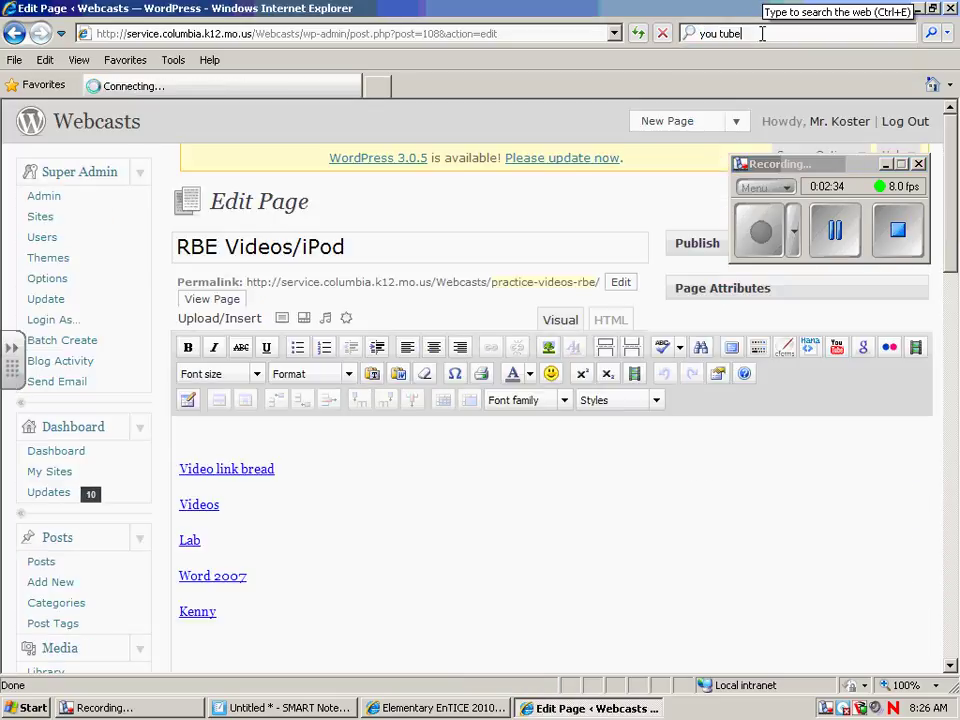
Search within youtube.com for 'conjunc' to find the Grammar Rock Conjunction video.
left_click(212, 345)
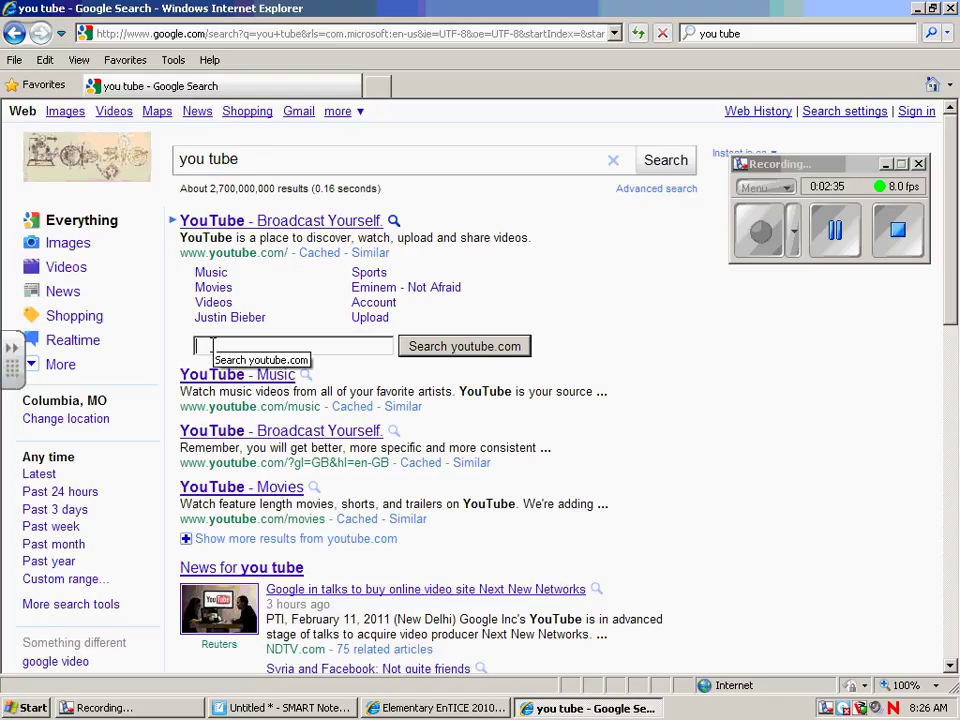
type("corncil")
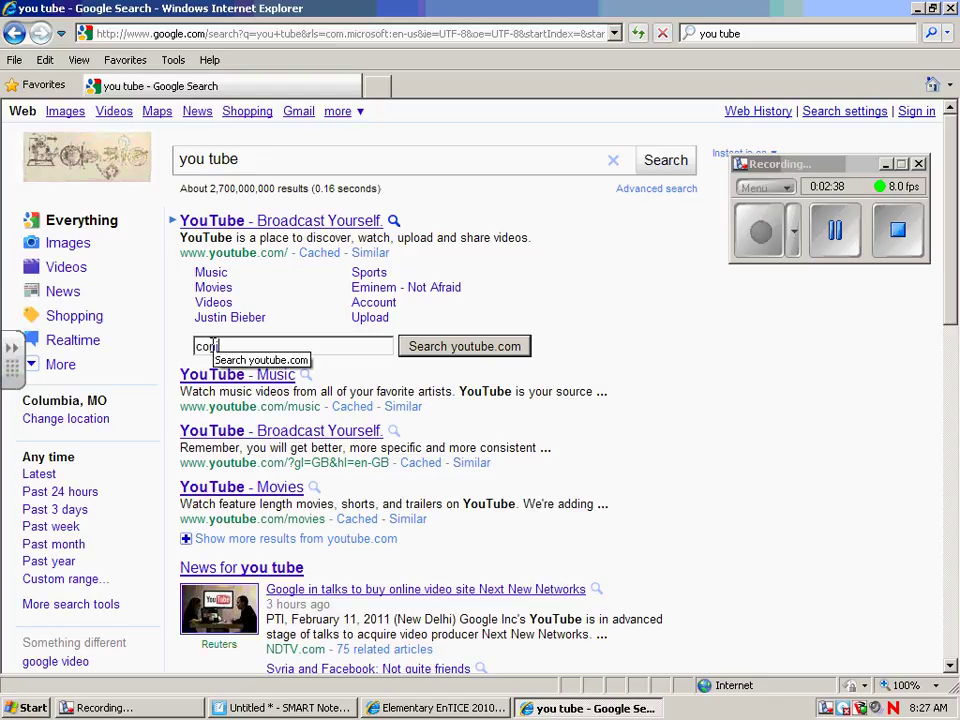
left_click(424, 350)
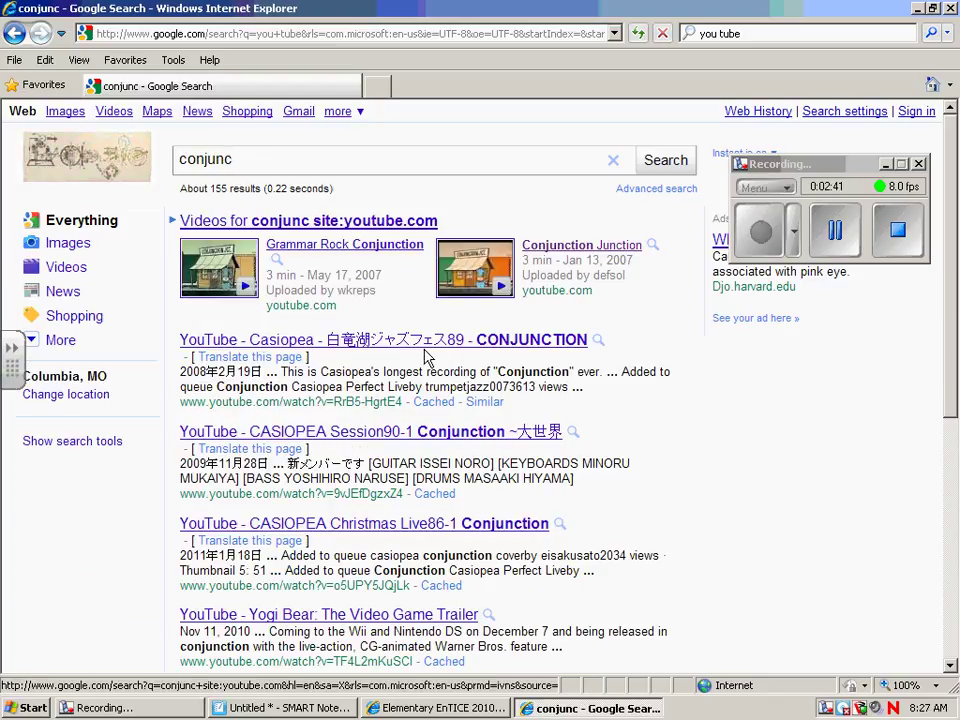
Open and pause the Grammar Rock Conjunction video, then copy its share URL.
left_click(236, 285)
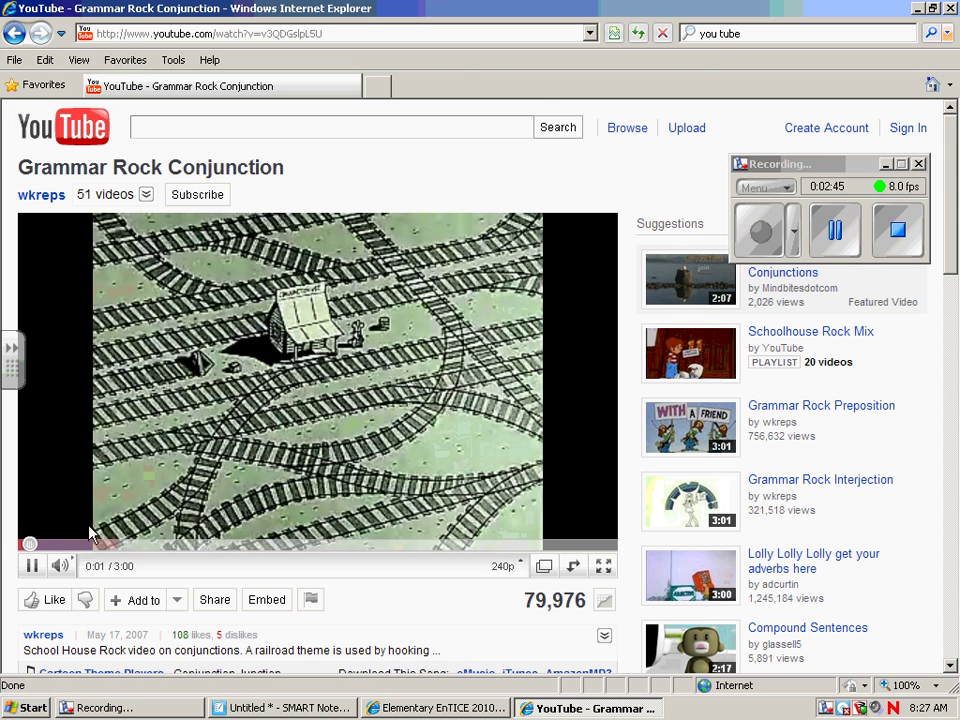
left_click(30, 567)
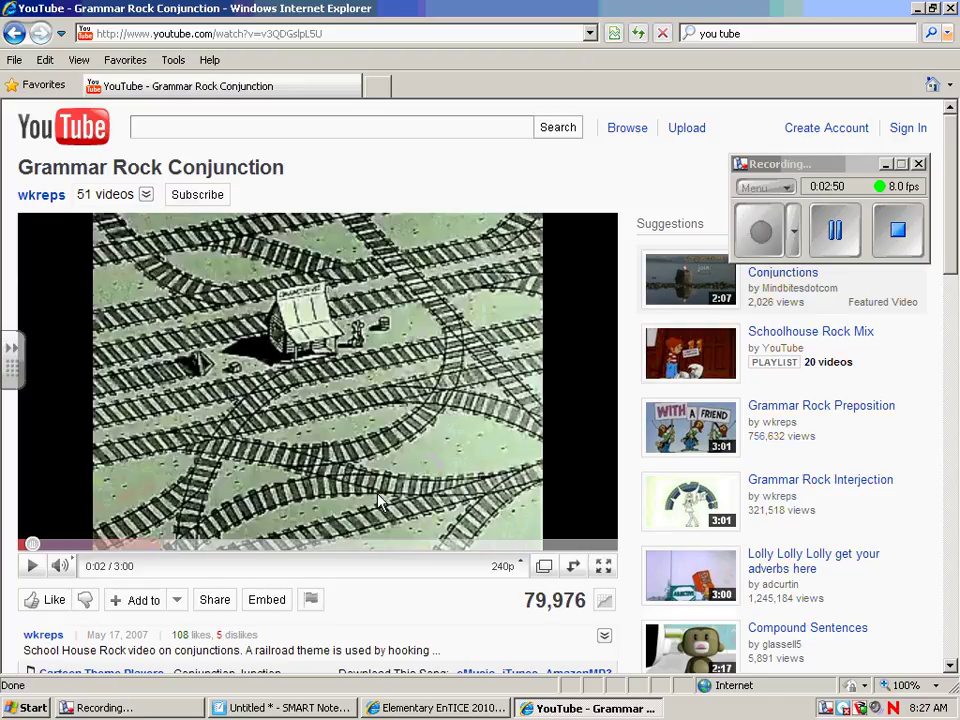
left_click(214, 600)
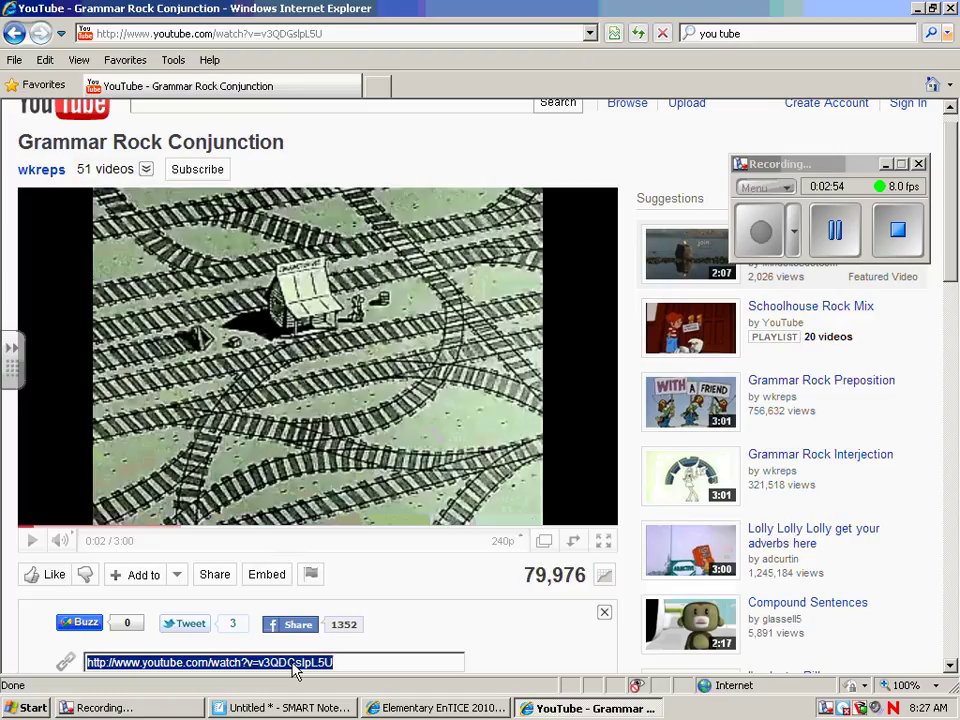
scroll(953, 289, "down", 1)
scroll(953, 289, "down", 2)
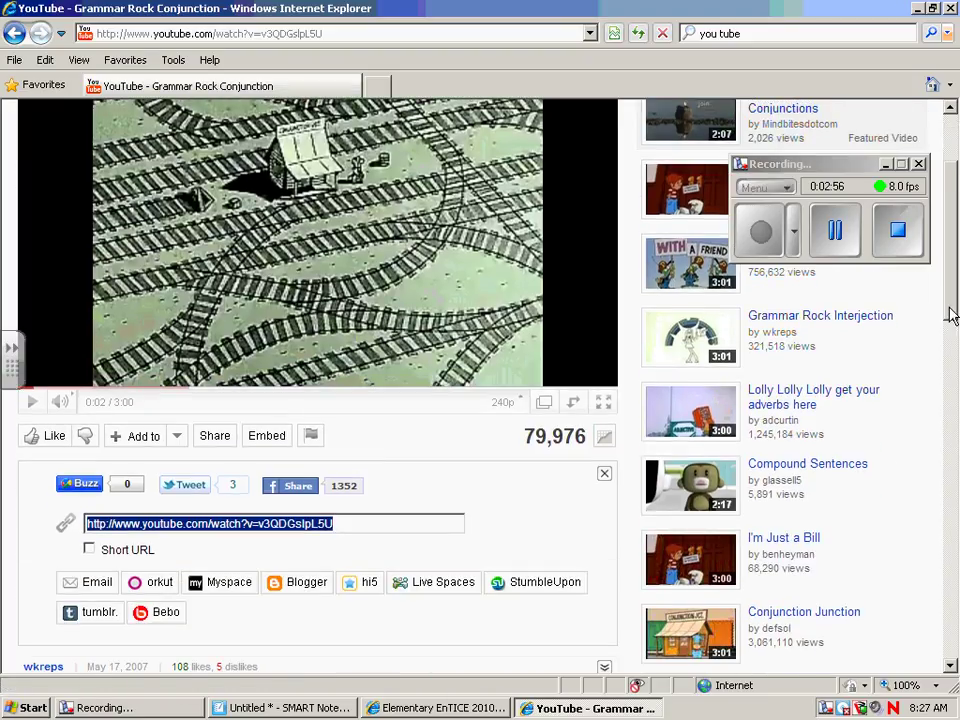
right_click(285, 532)
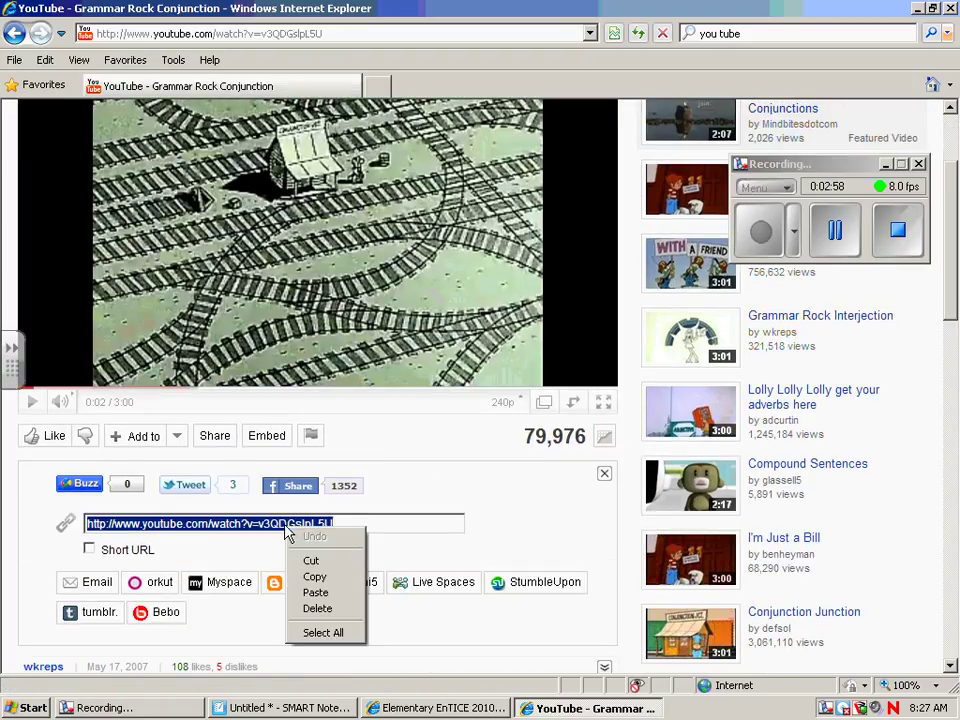
left_click(316, 578)
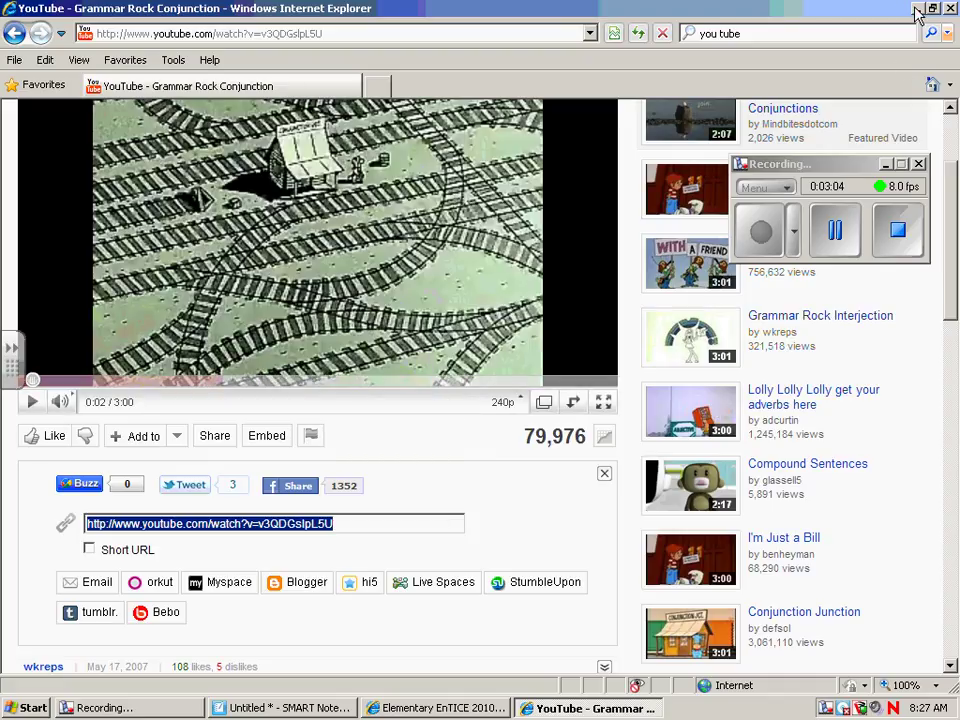
Go back twice in the browser to the RBE Videos/iPod Edit Page screen.
left_click(16, 34)
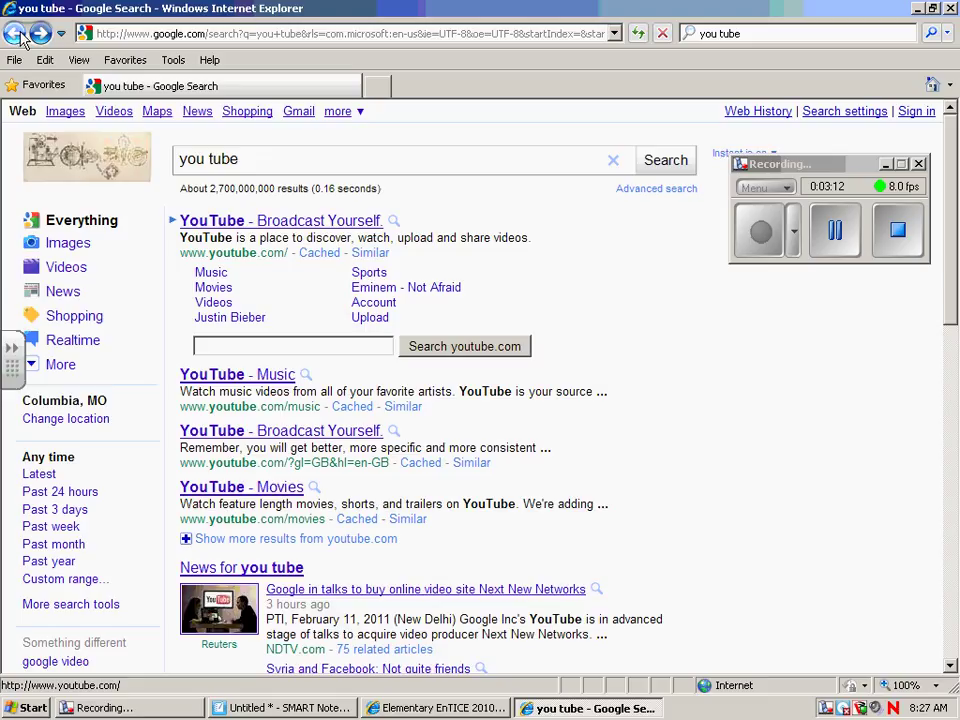
left_click(16, 35)
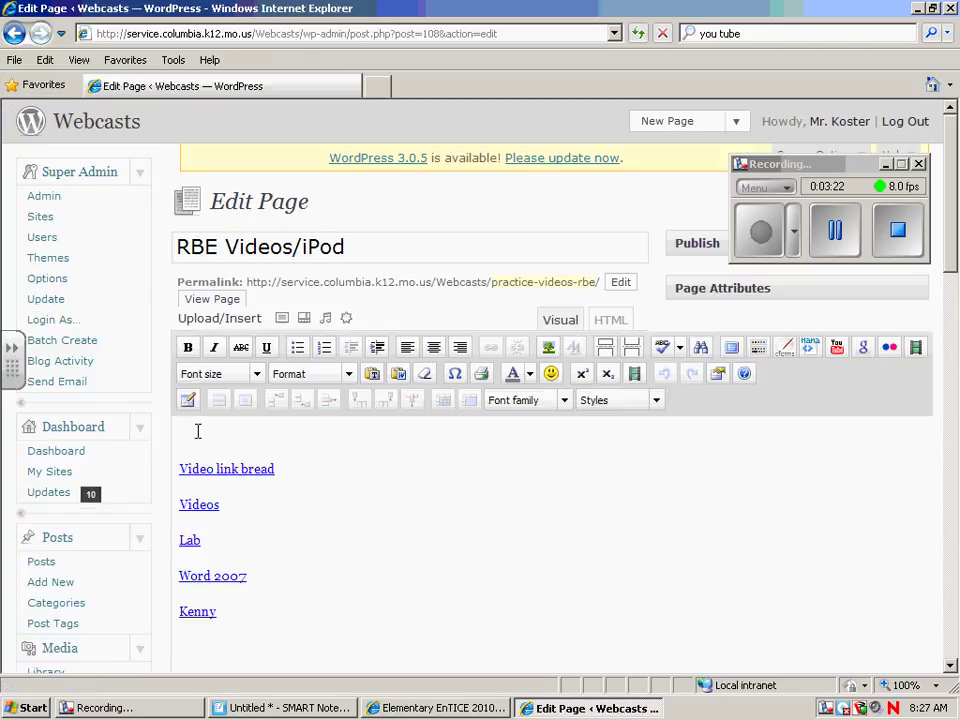
Insert the copied Conjunction video URL as a YouTube embed on the content's first line.
left_click(187, 434)
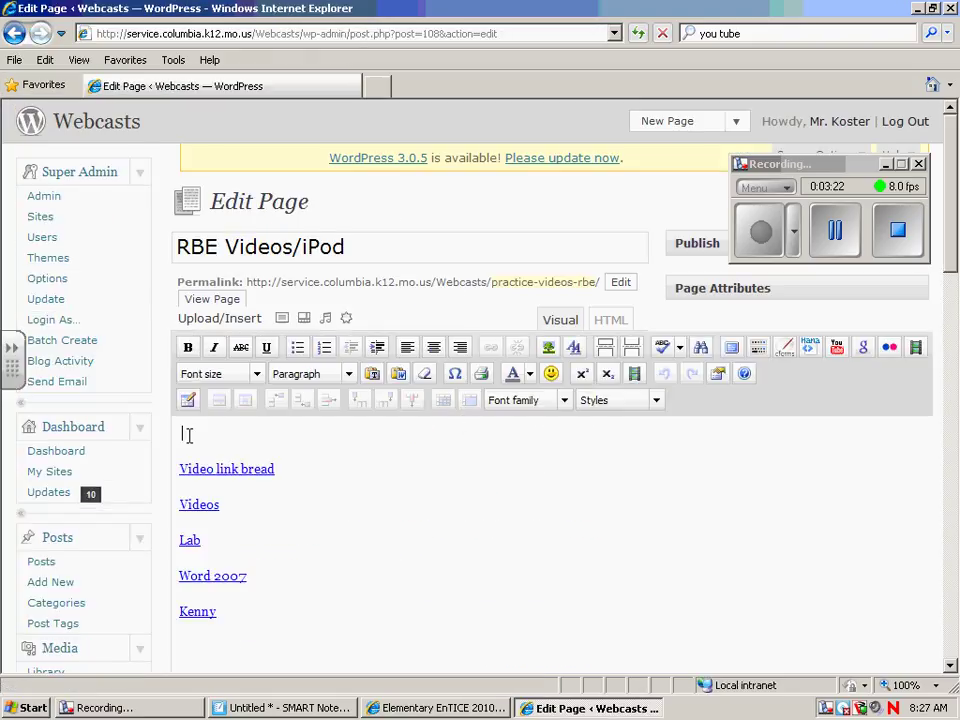
left_click(837, 348)
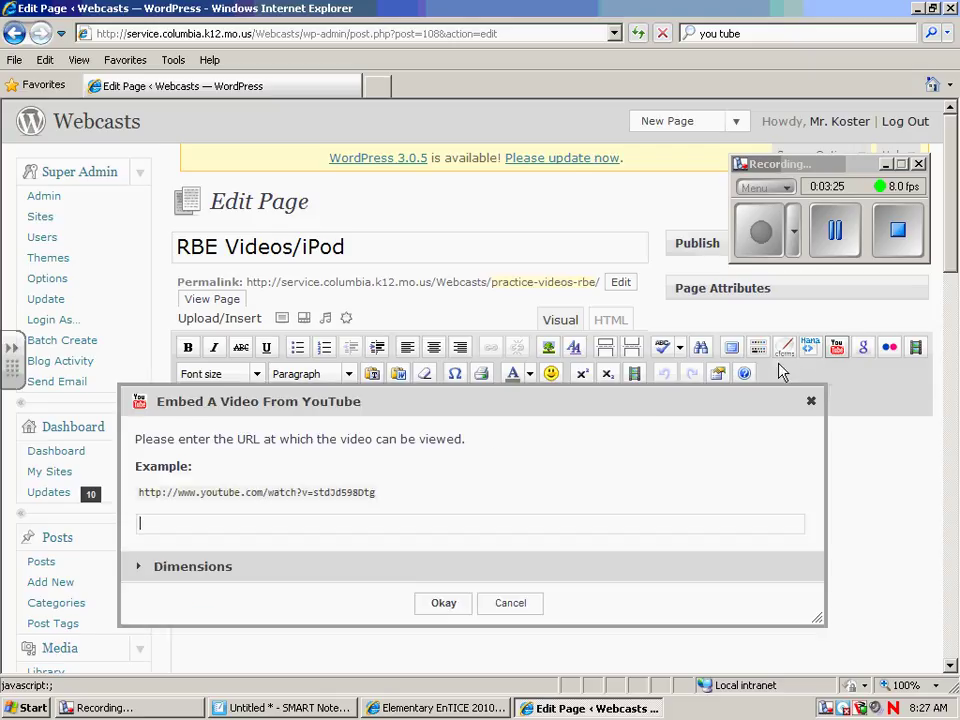
right_click(162, 523)
left_click(200, 593)
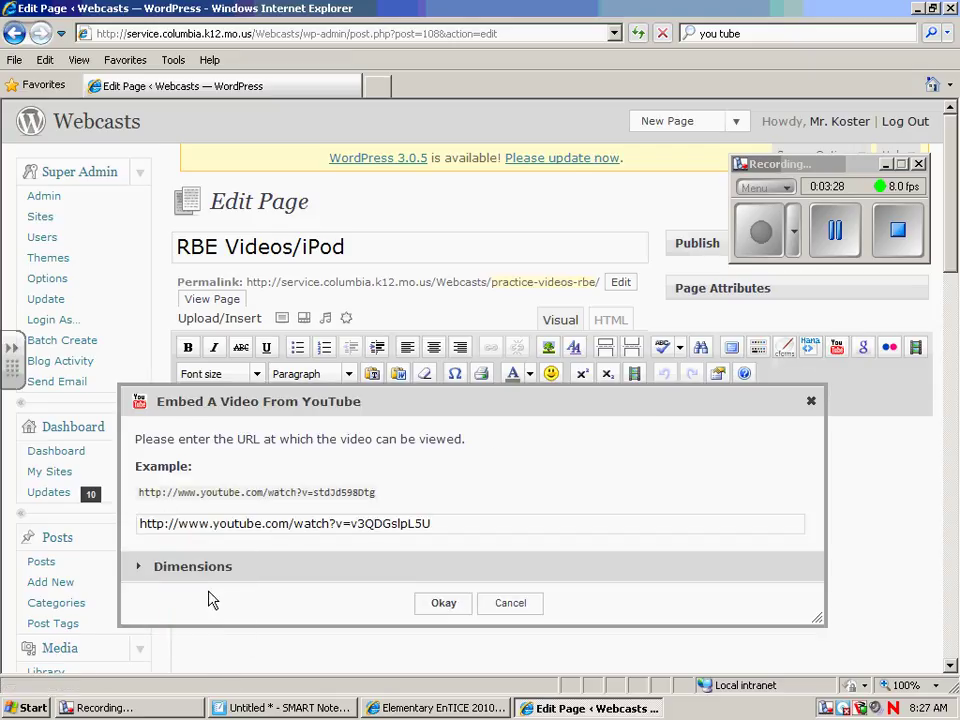
left_click(145, 570)
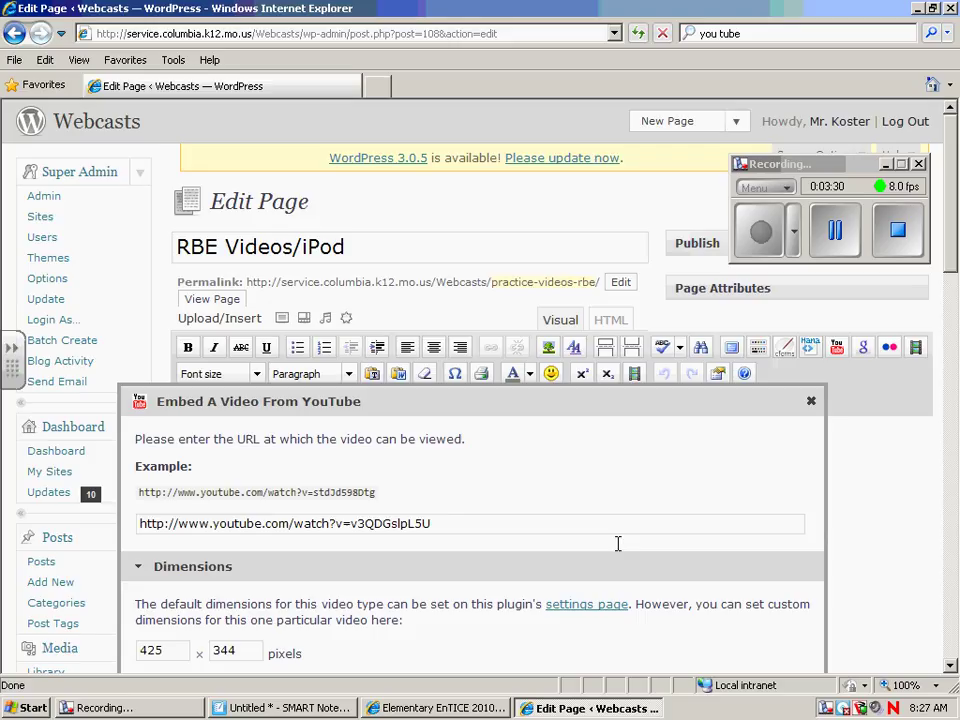
left_click(145, 570)
left_click(443, 604)
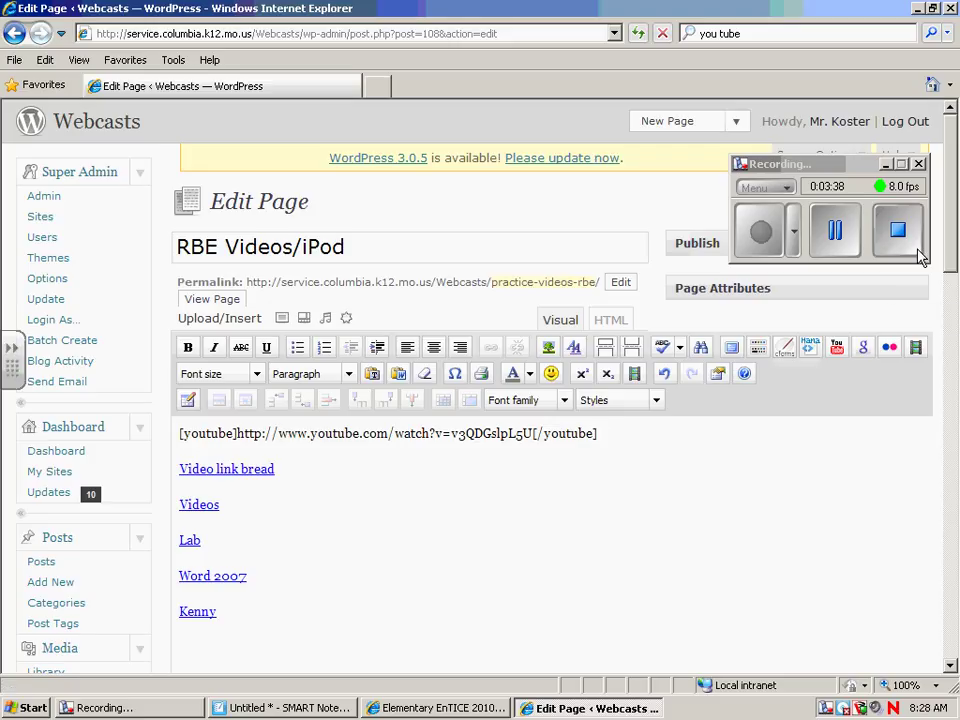
Expand the Publish box and update the RBE Videos/iPod page.
left_click_drag(866, 166, 602, 155)
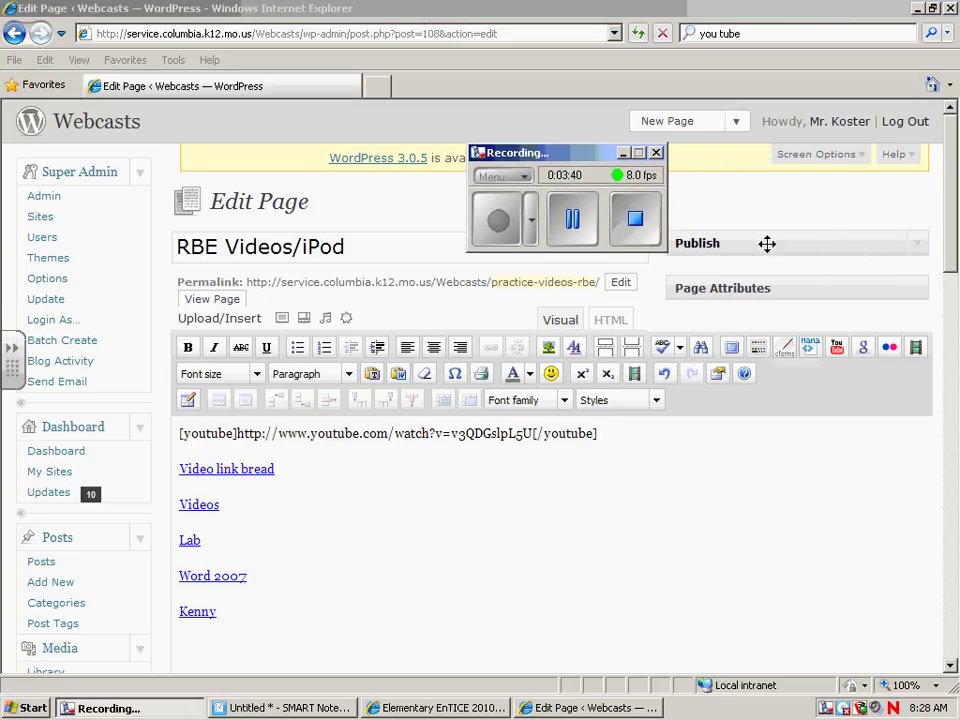
left_click(916, 245)
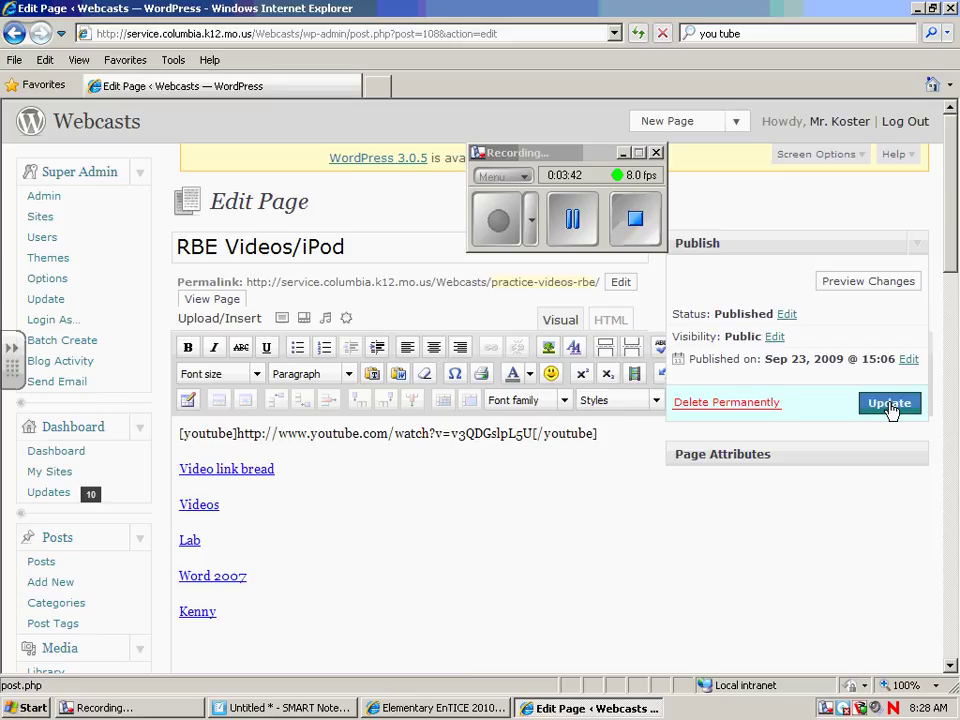
left_click(891, 405)
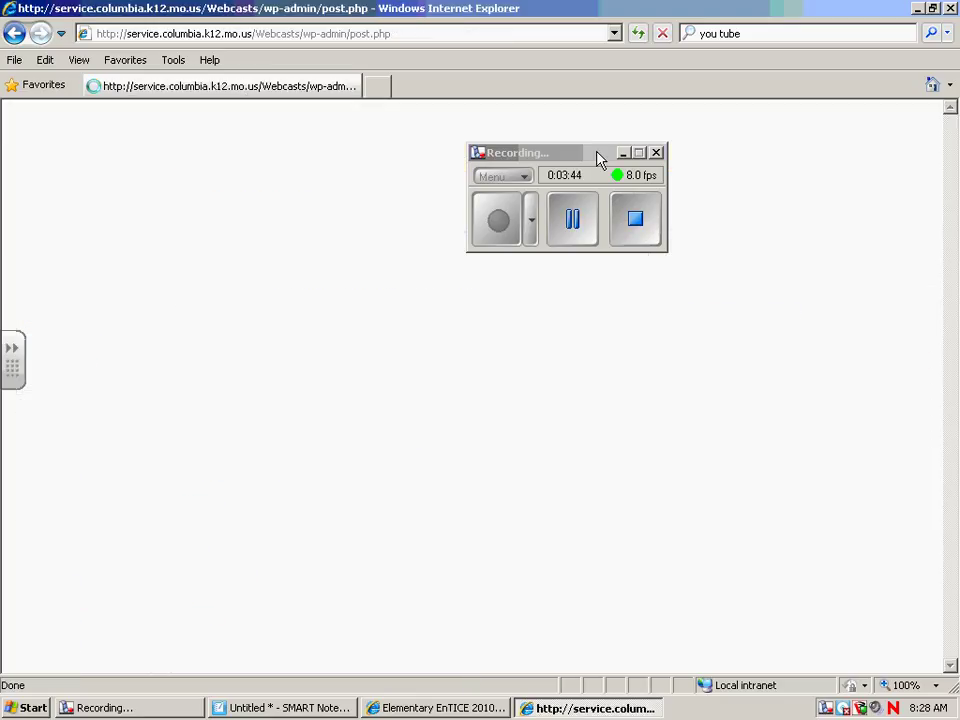
left_click_drag(592, 160, 866, 118)
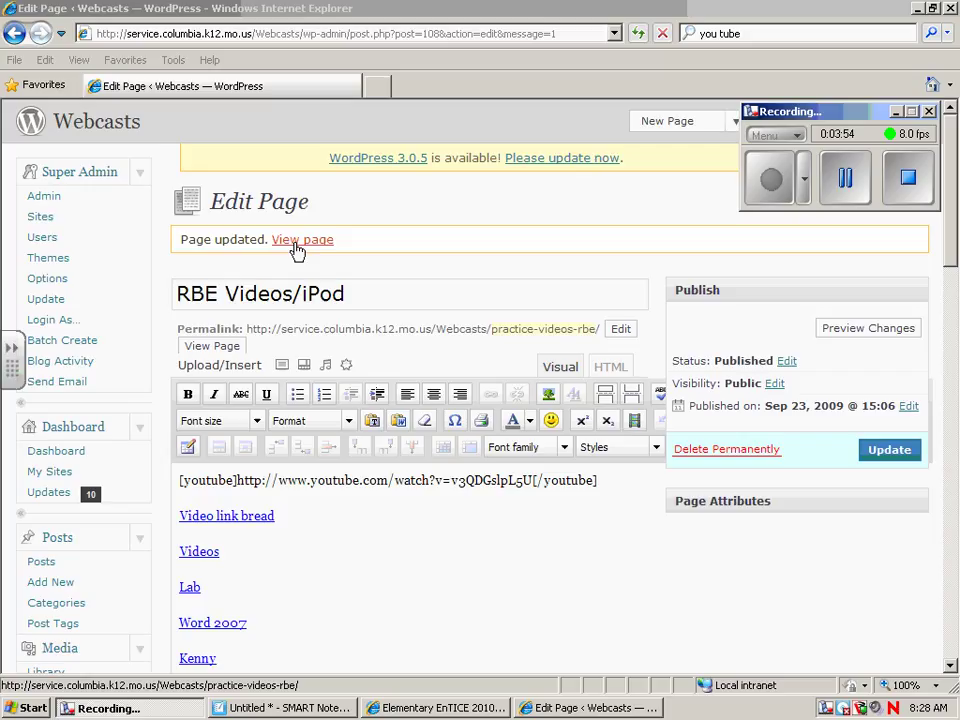
Open the live RBE Videos/iPod page on the Webcasts site.
left_click(110, 124)
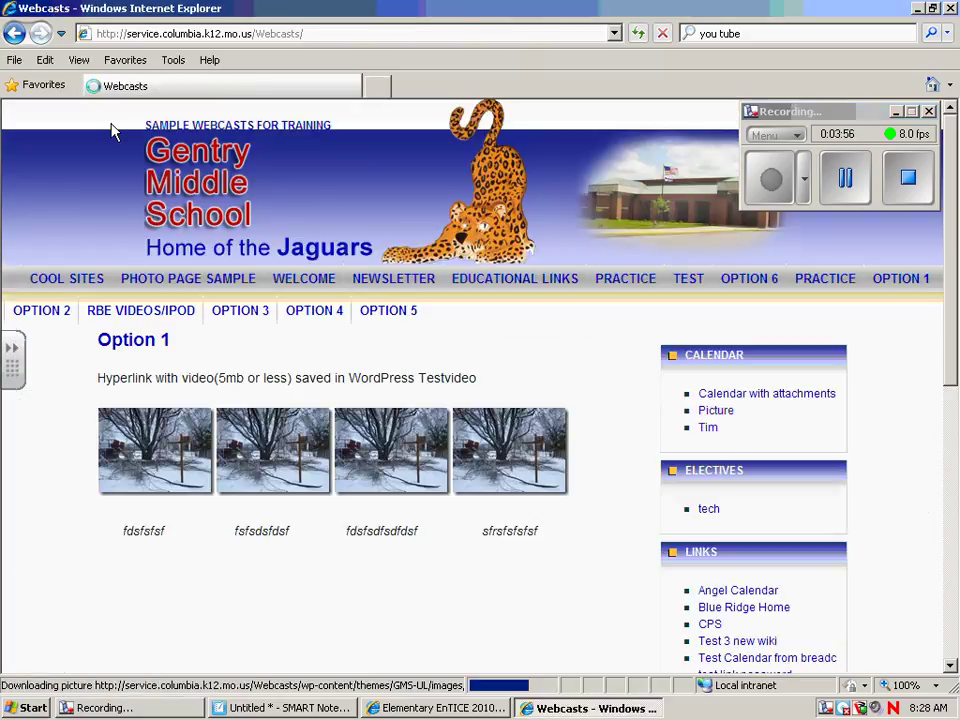
left_click(145, 317)
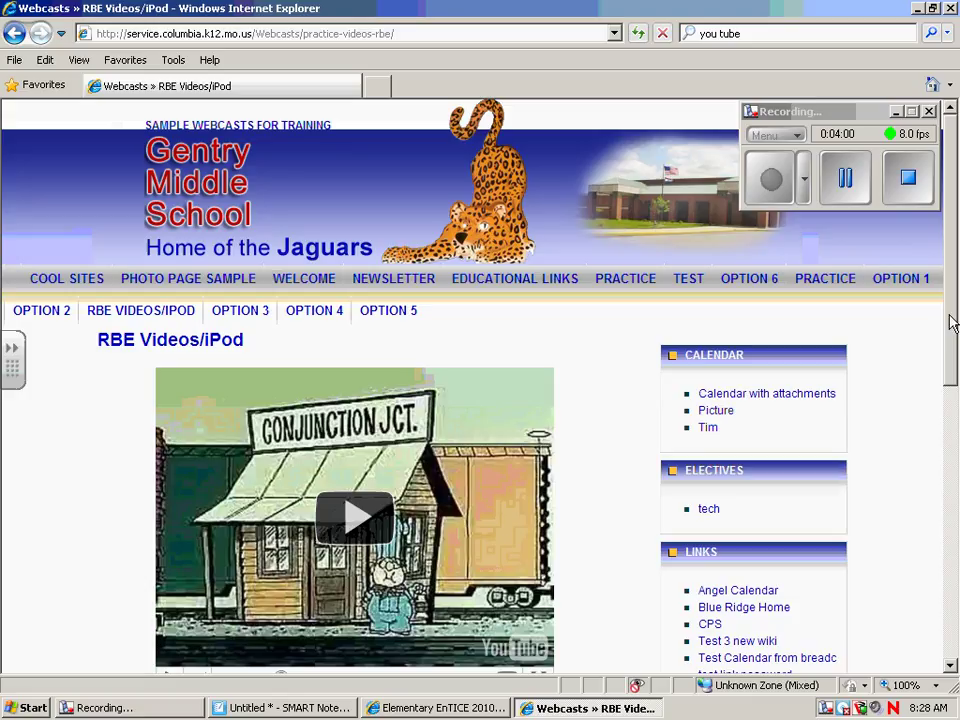
scroll(957, 300, "down", 2)
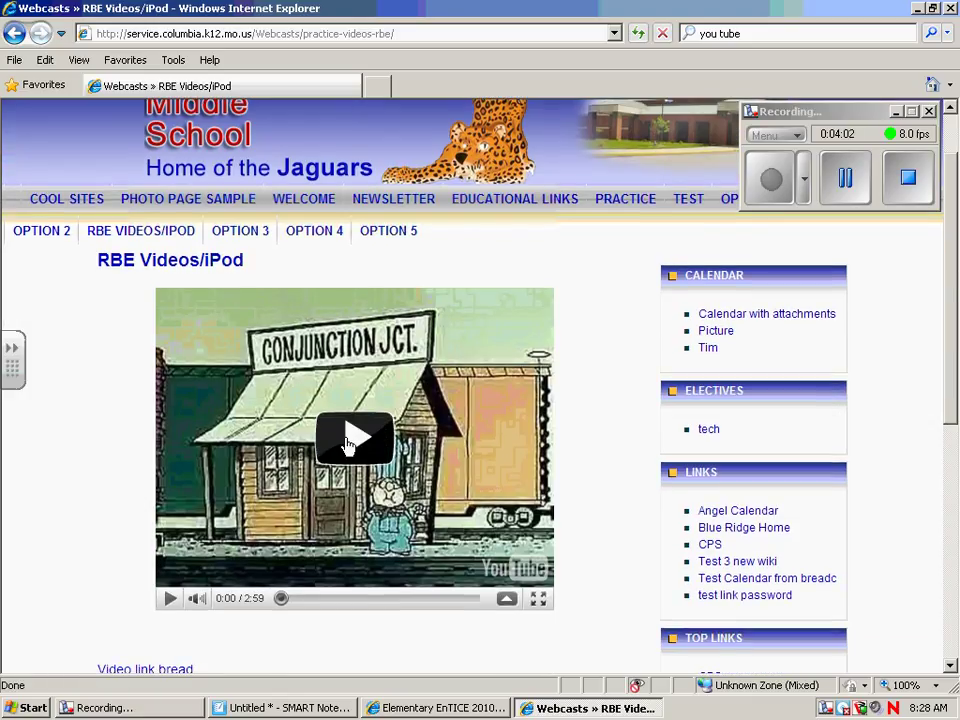
Play the embedded video, mute it, toggle full screen on and off, then pause at 0:14.
left_click(348, 447)
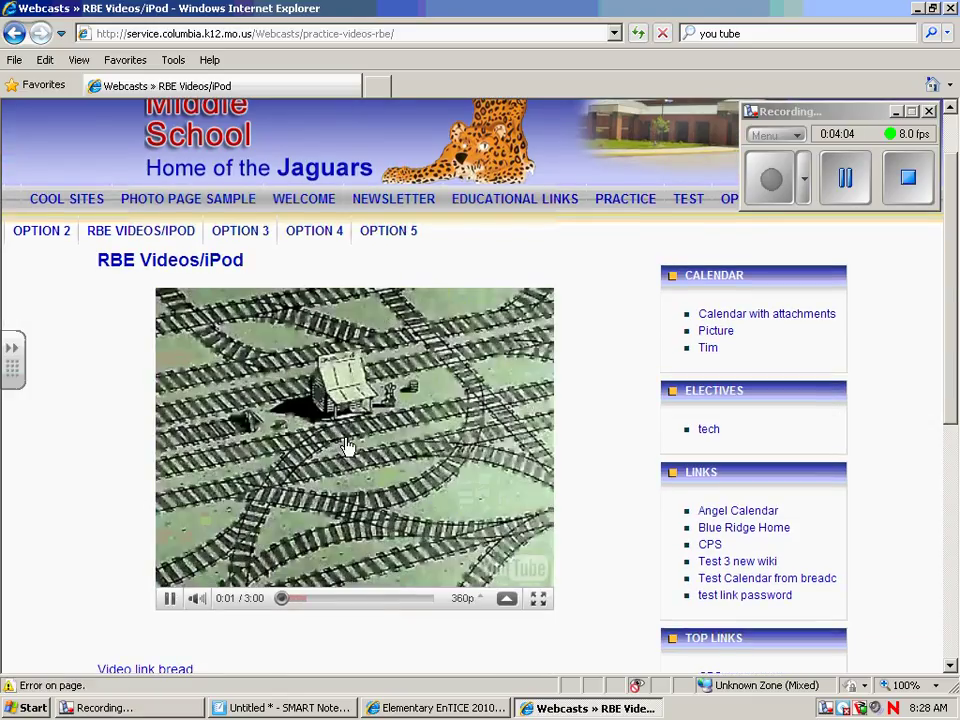
mouse_move(199, 600)
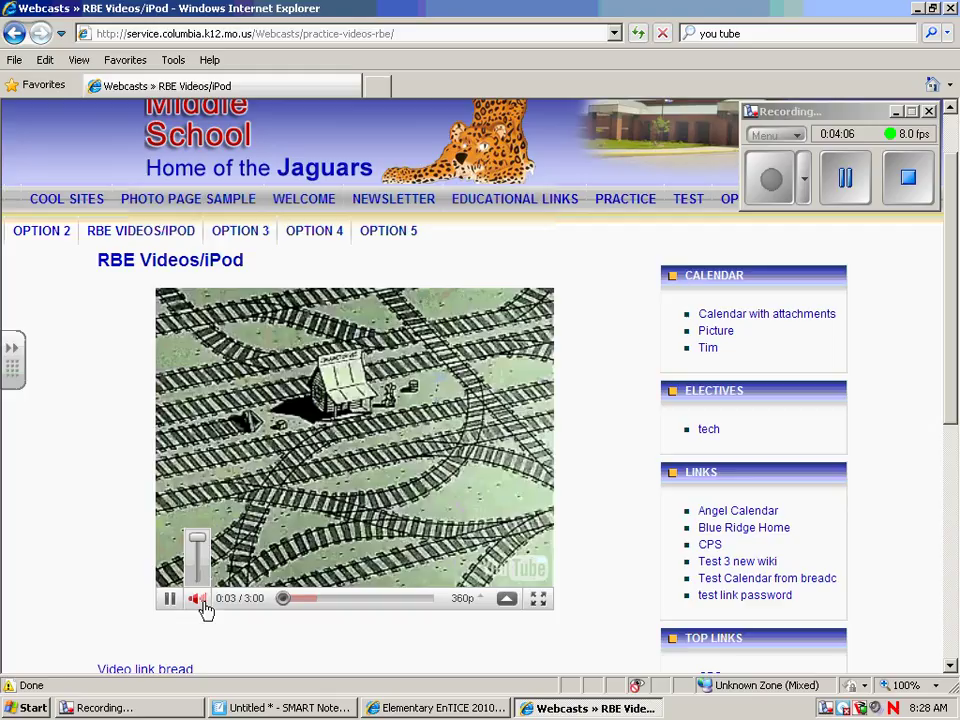
left_click_drag(201, 545, 201, 581)
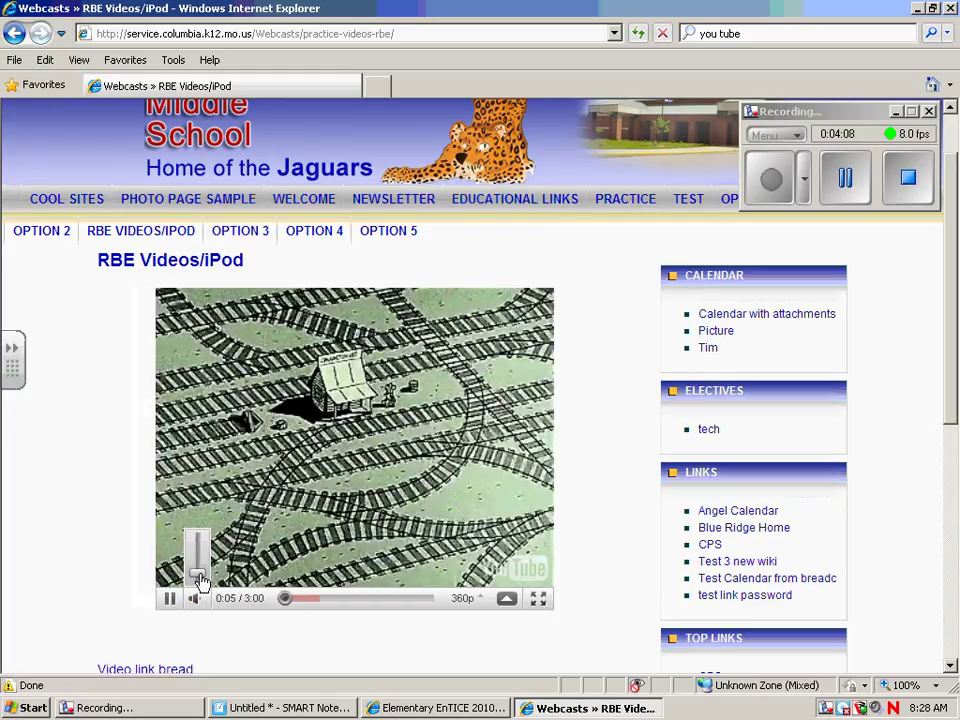
mouse_move(514, 606)
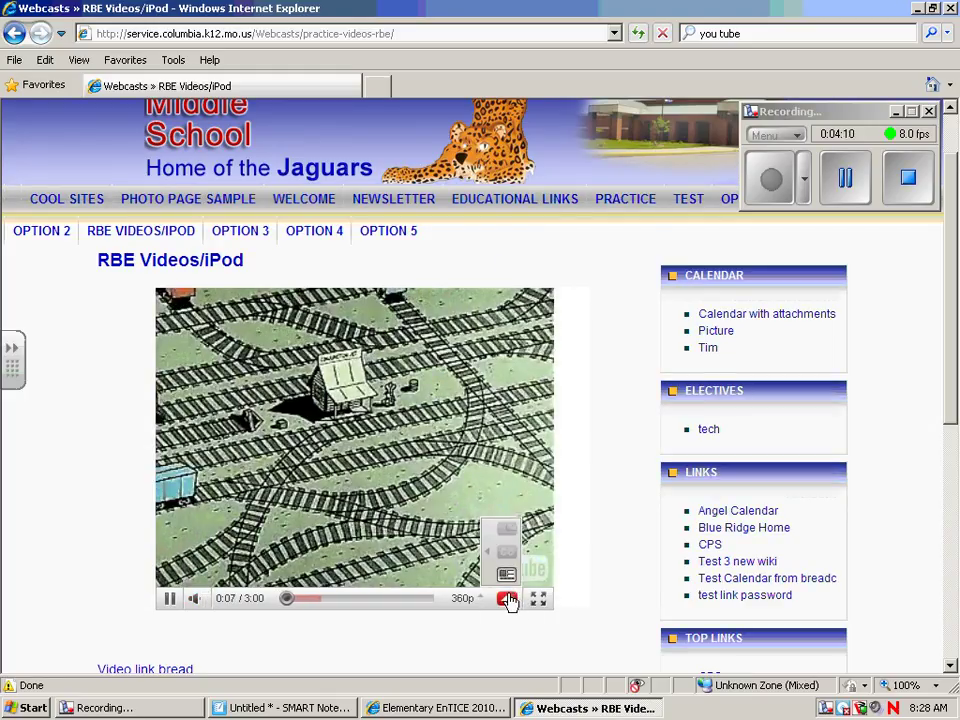
left_click(539, 600)
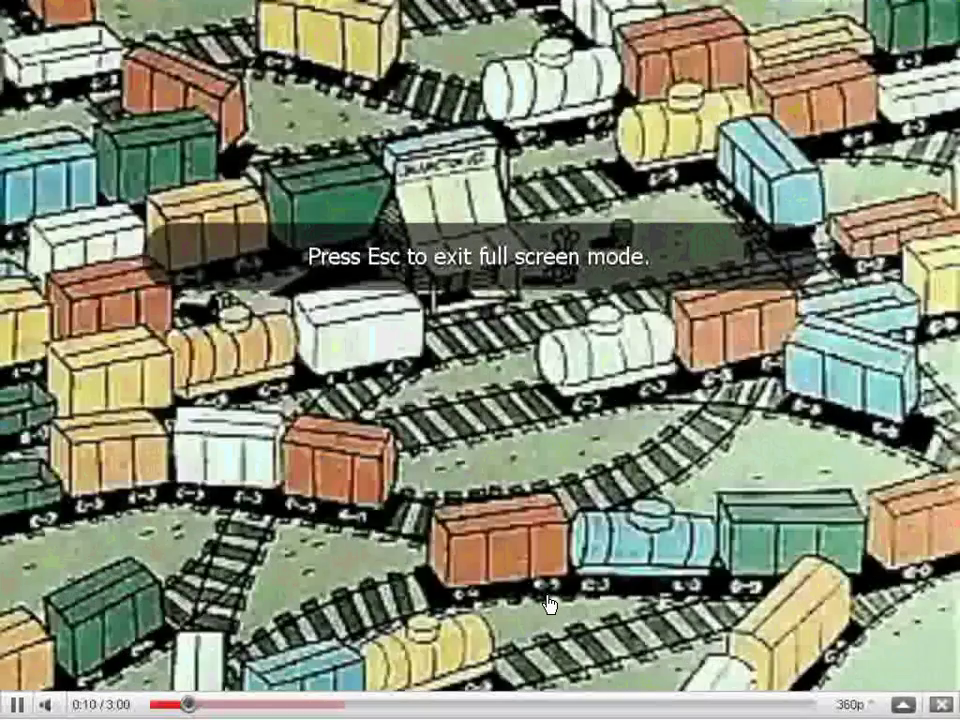
key("Escape")
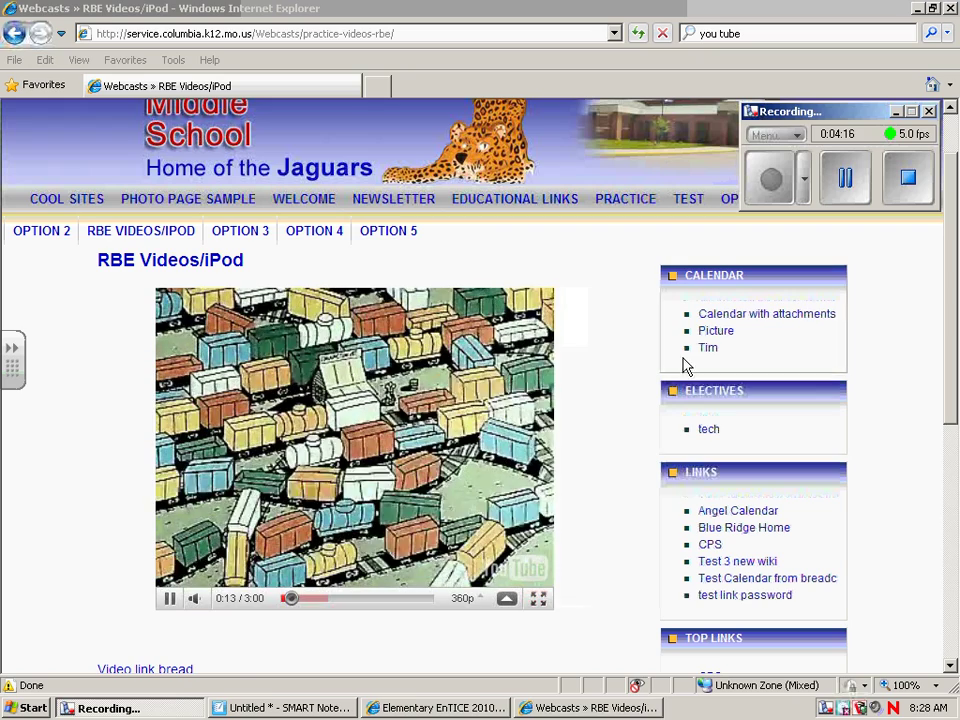
left_click(171, 600)
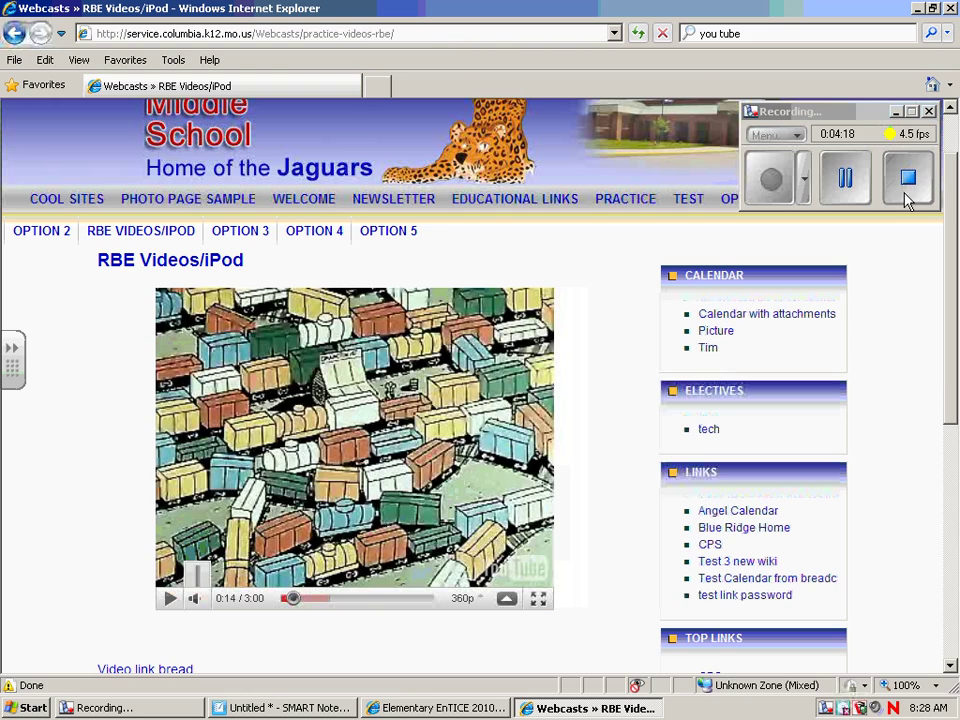